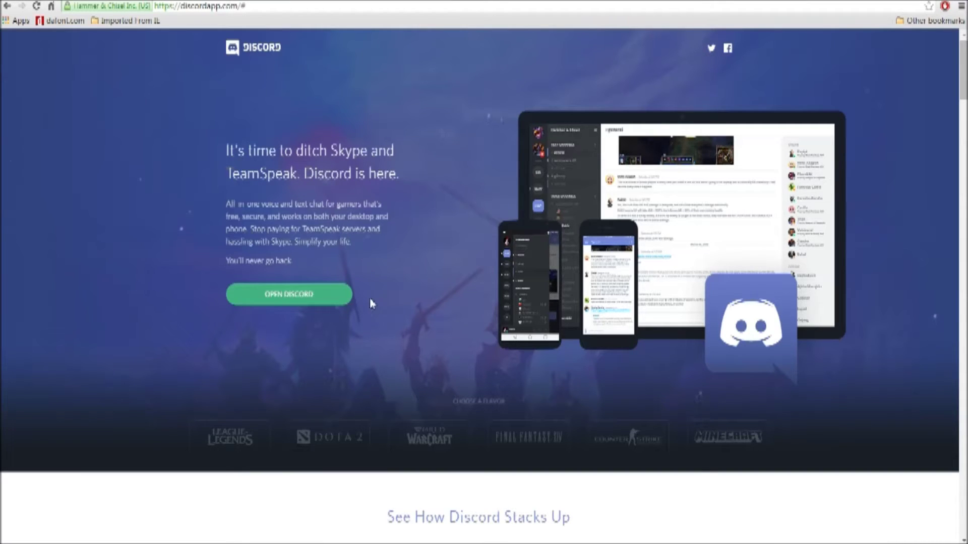
Step: Open Discord in the browser and accept the invite to The Pro Fail Army server's welcome channel
left_click(280, 300)
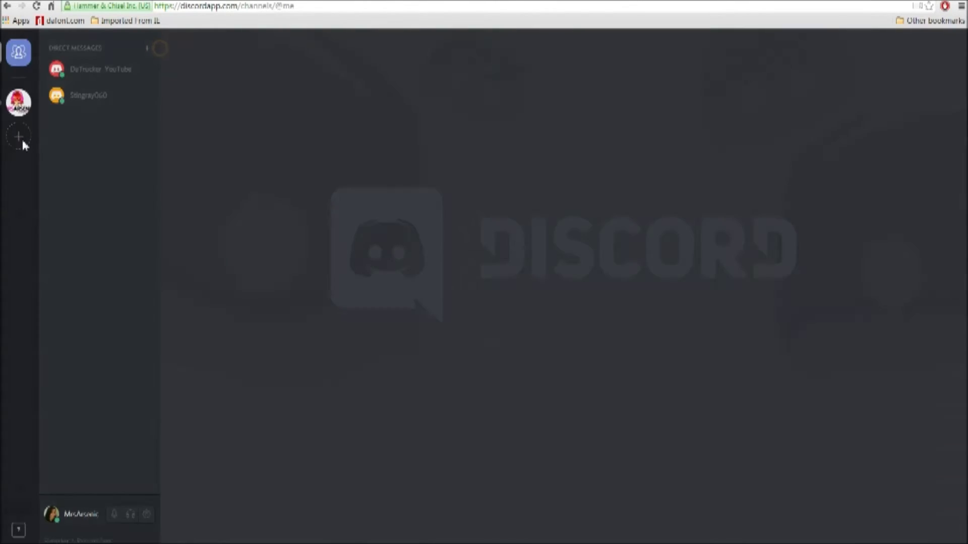
left_click(23, 144)
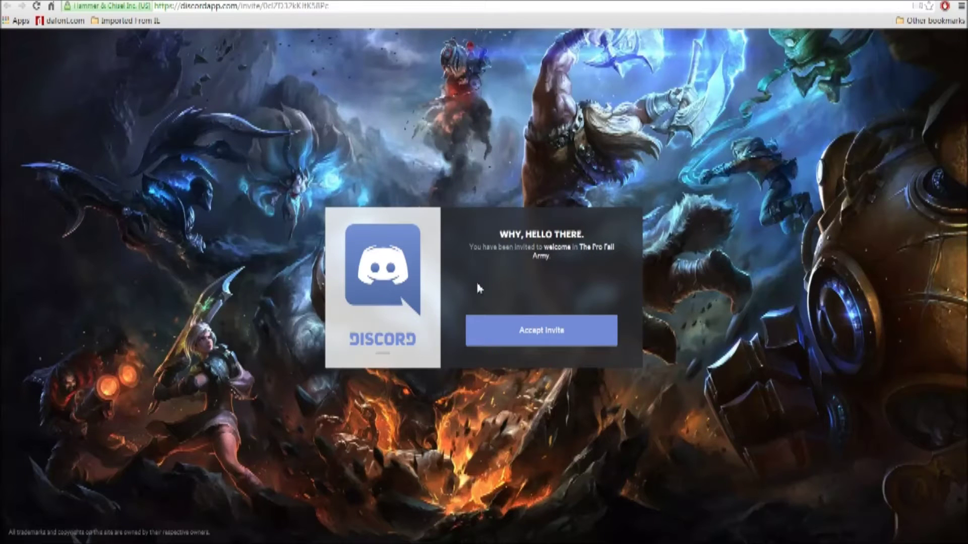
left_click(540, 332)
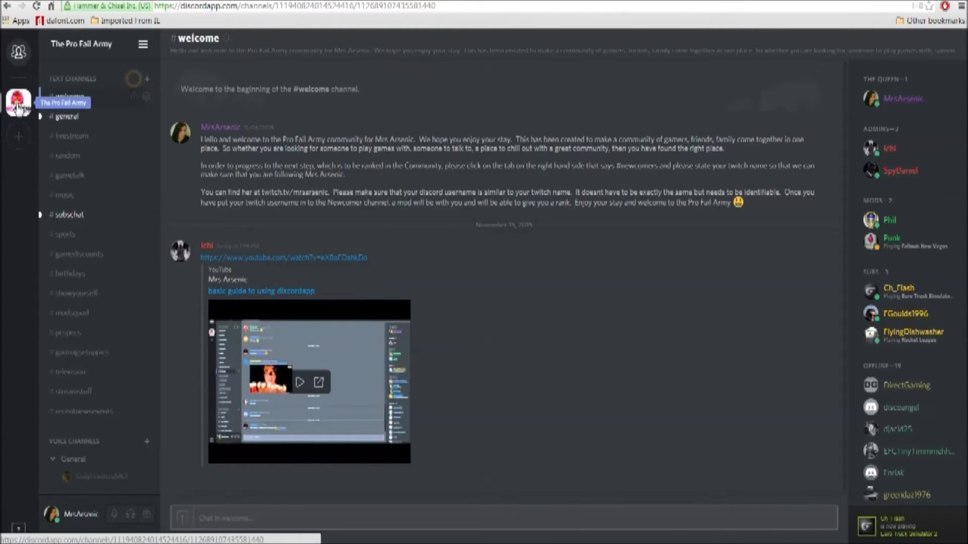
left_click(93, 49)
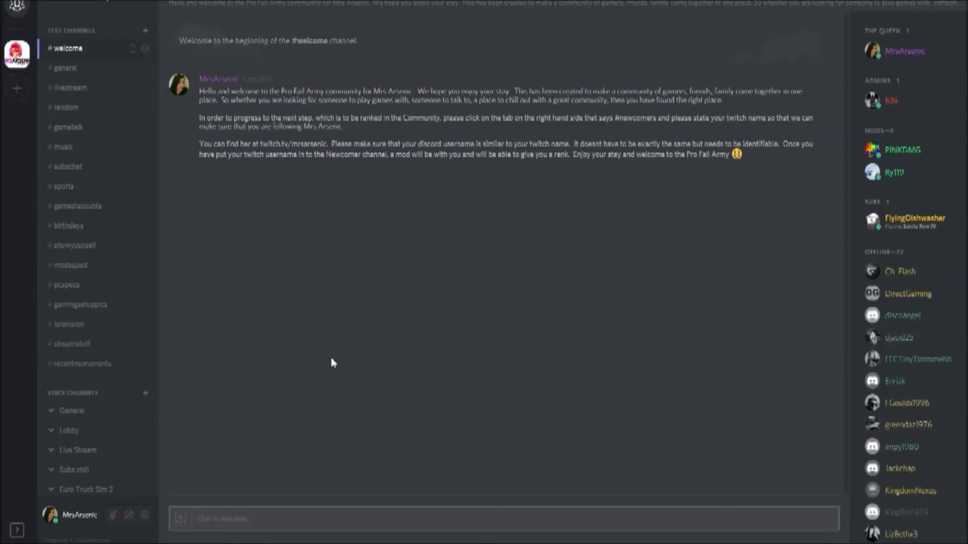
Step: Post the message "hello" in the general text channel
left_click(68, 68)
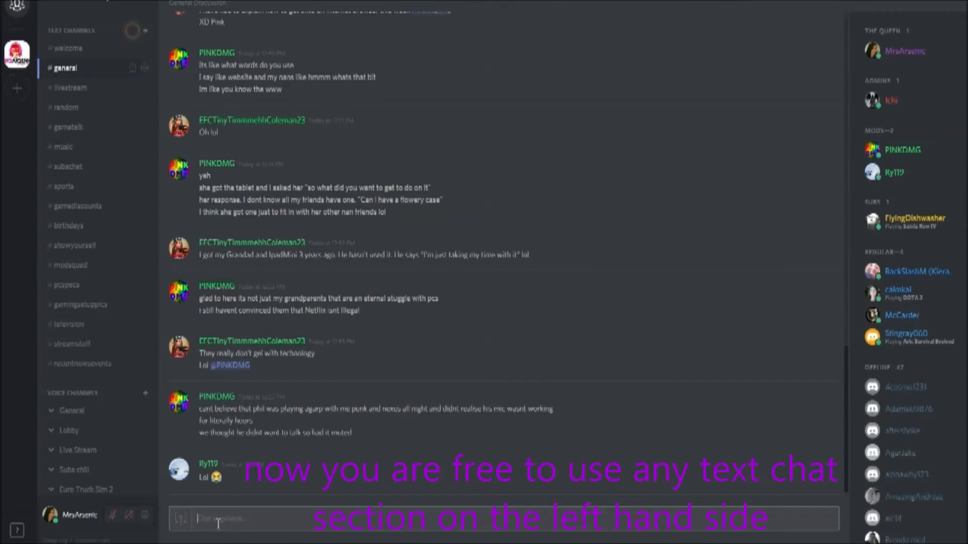
type("hello")
key("Return")
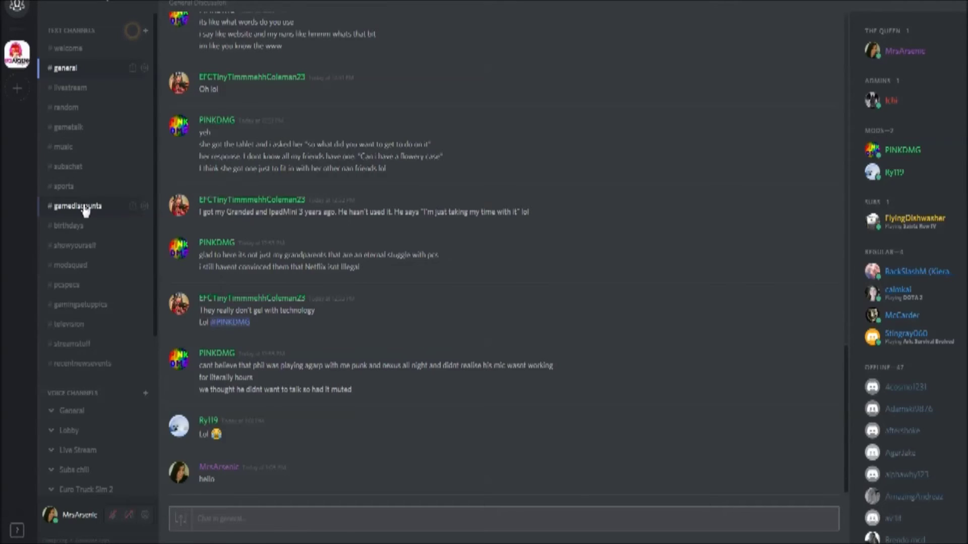
Step: Post the birth date as a message in the birthdays text channel
left_click(58, 225)
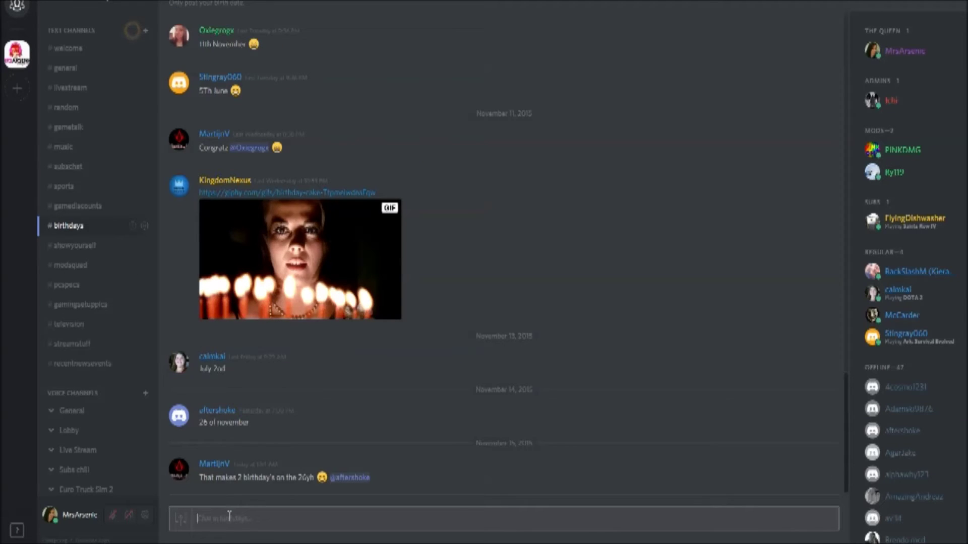
type("29 June")
key("Return")
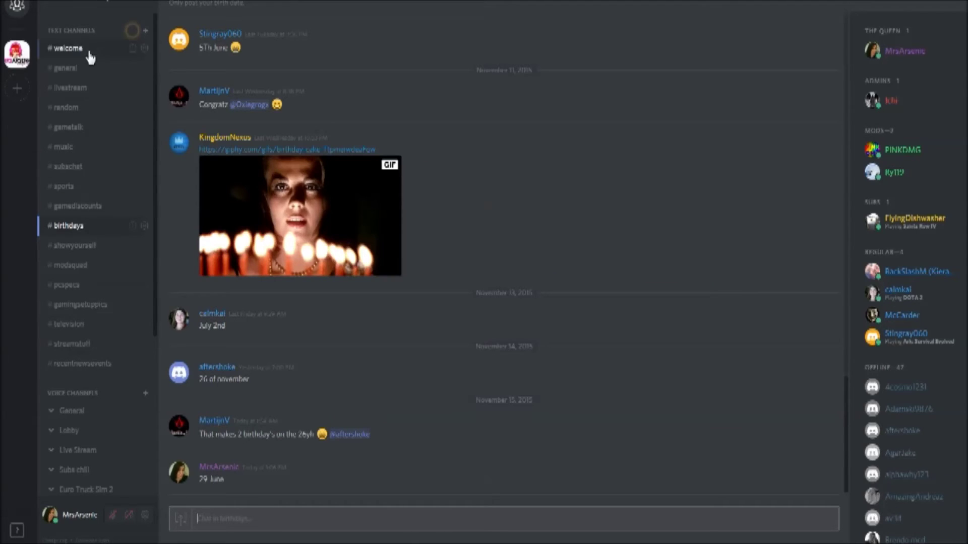
Step: Join the General voice channel and unmute the microphone
scroll(103, 336, "down", 5)
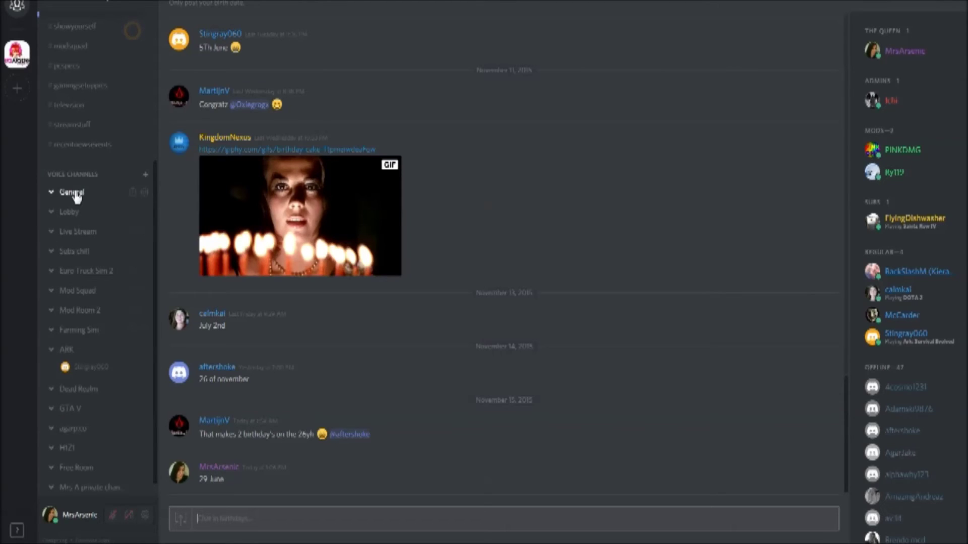
left_click(75, 194)
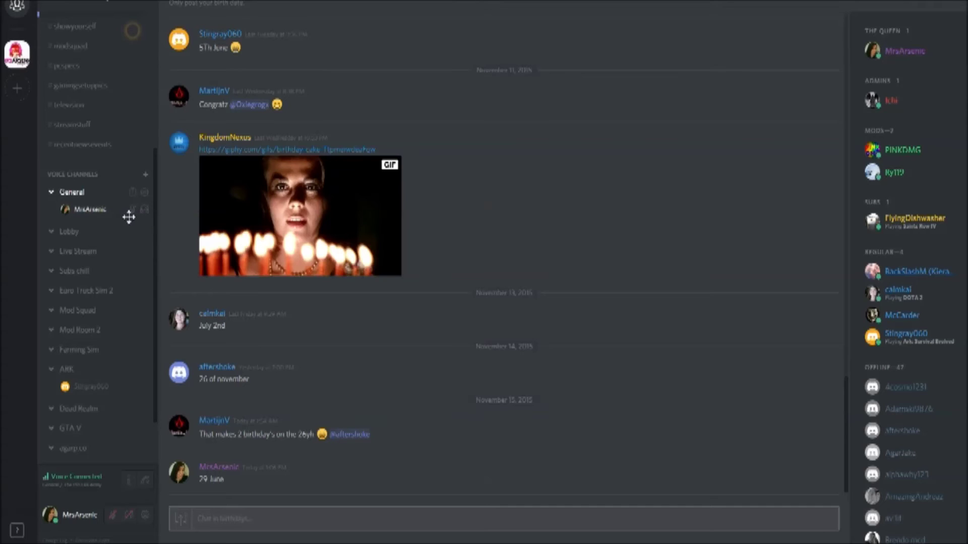
left_click(111, 518)
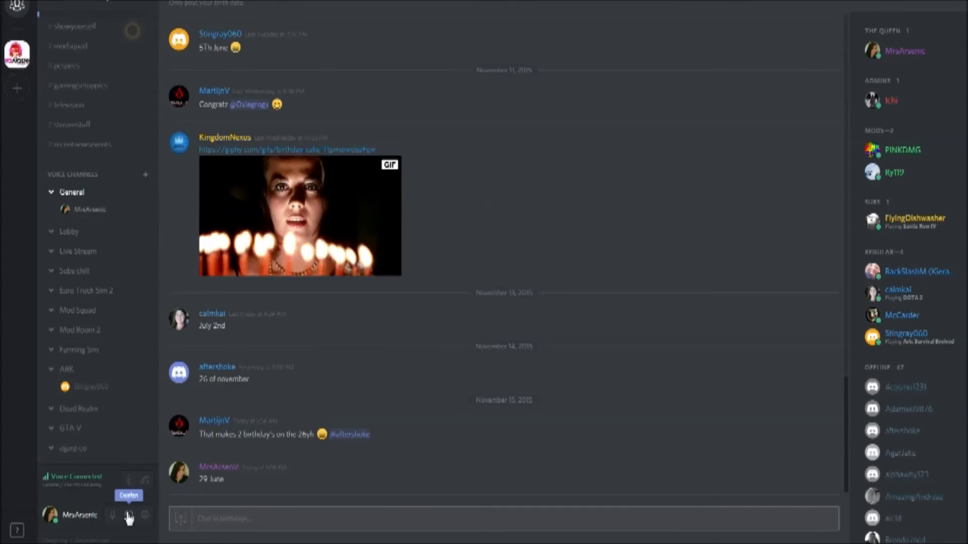
Step: Deafen the voice audio, restore sound and microphone, and mute only the microphone
left_click(129, 517)
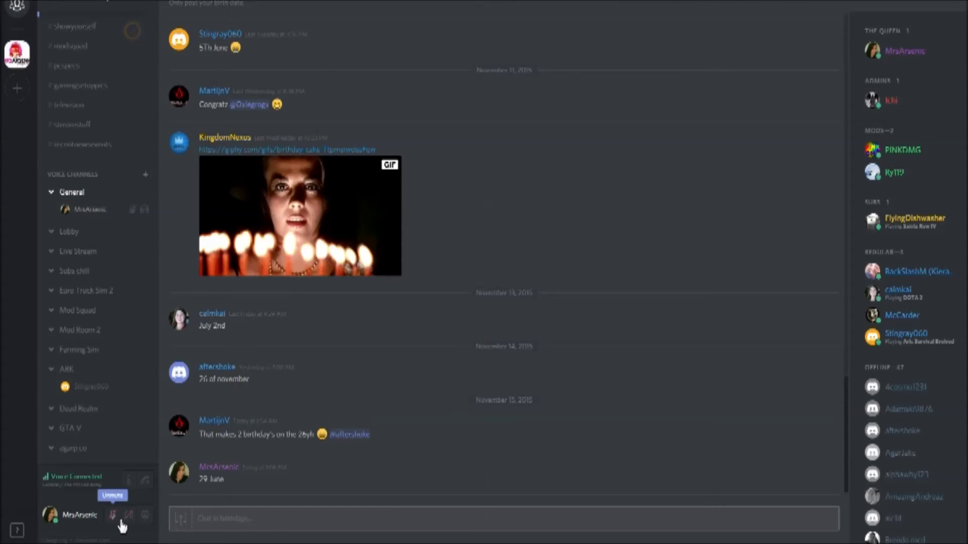
left_click(115, 516)
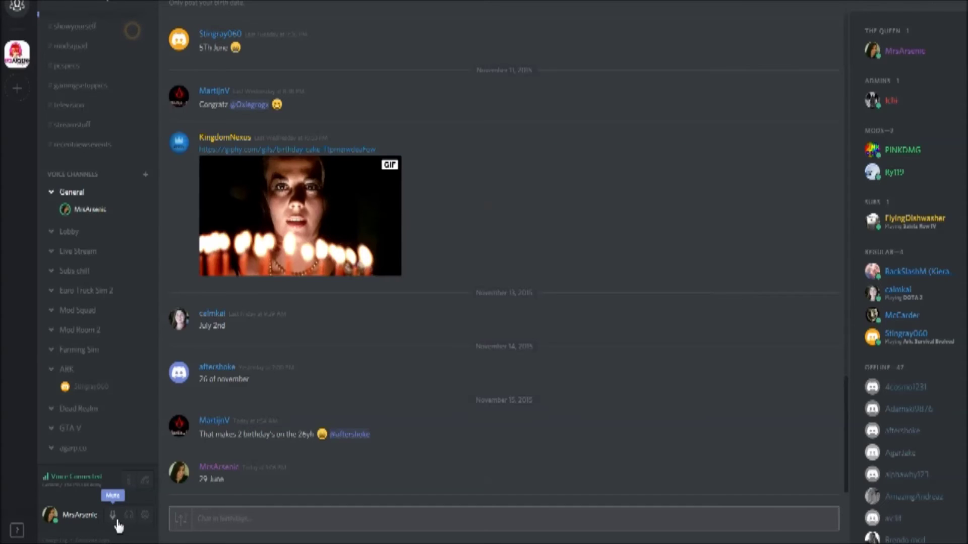
left_click(116, 520)
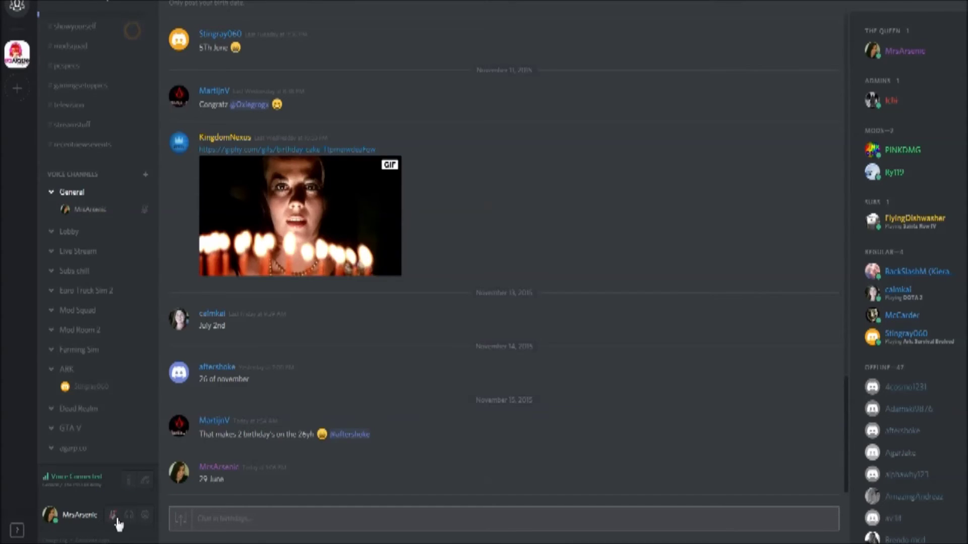
Step: Switch through the Lobby, Subs chill and private voice channels, and disconnect from voice
left_click(71, 236)
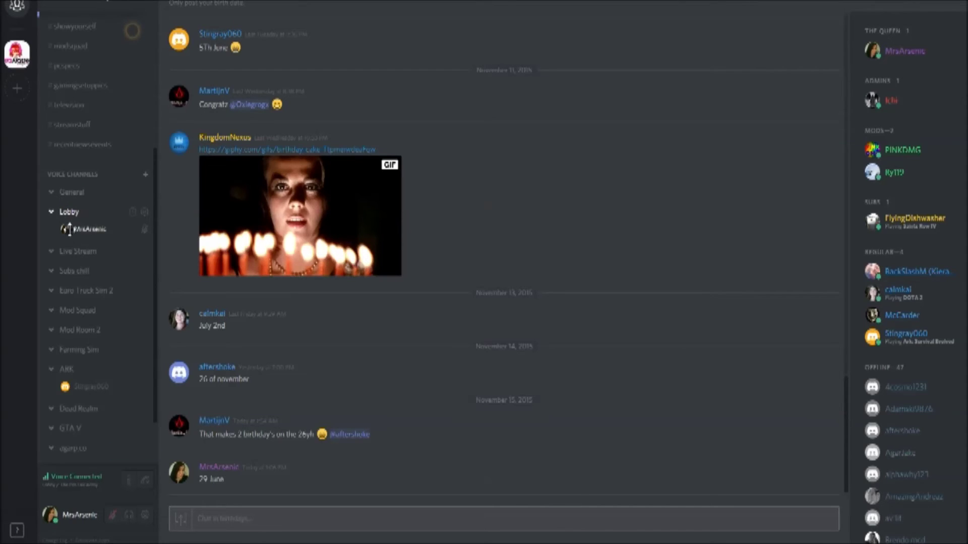
left_click(71, 272)
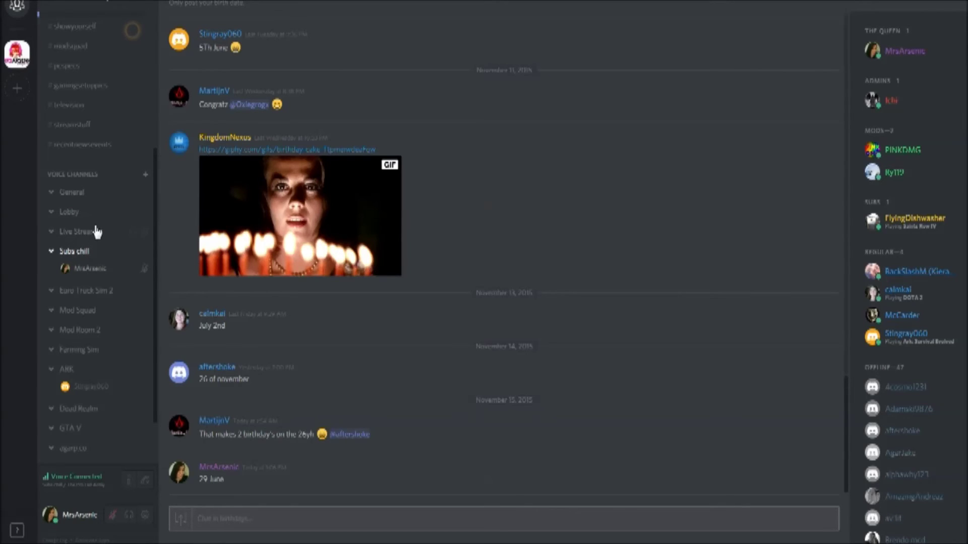
scroll(95, 378, "down", 3)
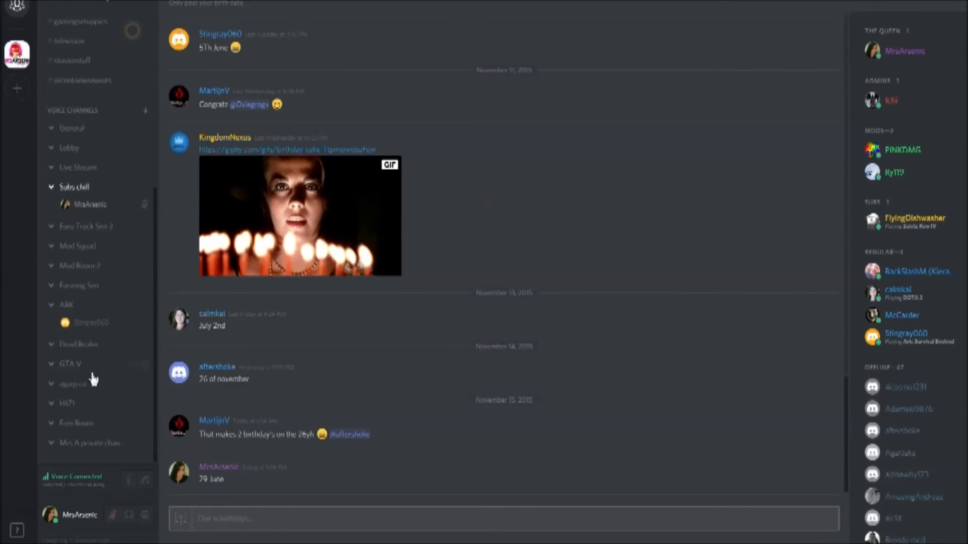
left_click(117, 446)
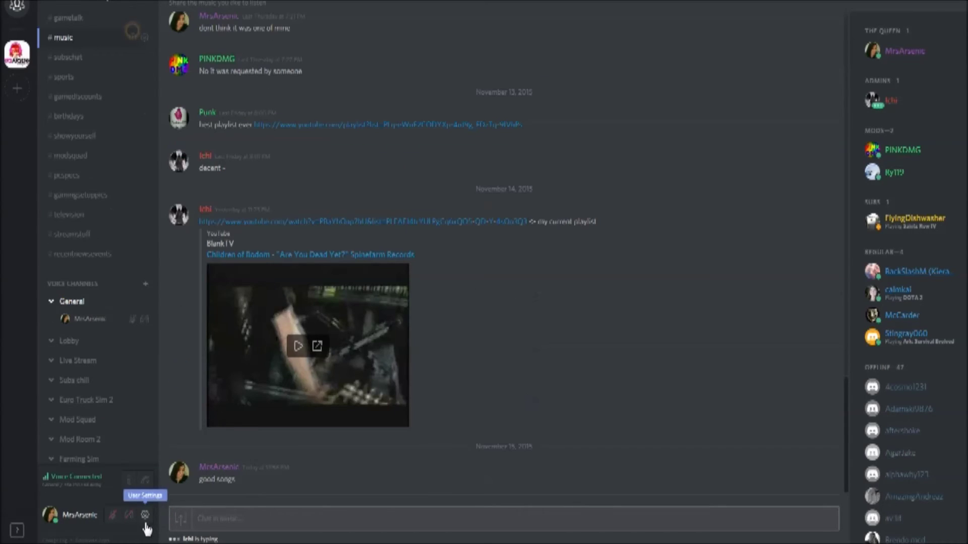
left_click(146, 482)
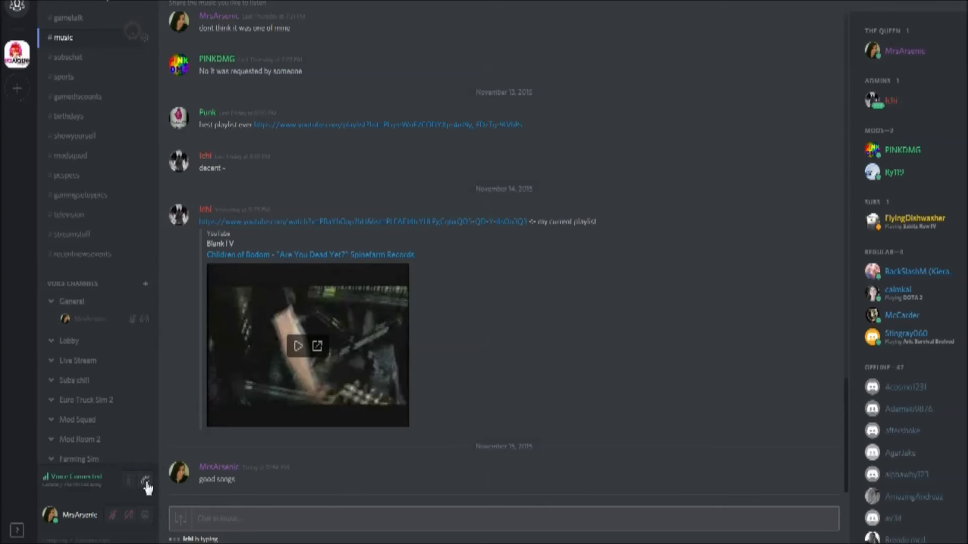
Step: Set the voice input device to Microphone (Blue Snowball) in the user settings
left_click(146, 516)
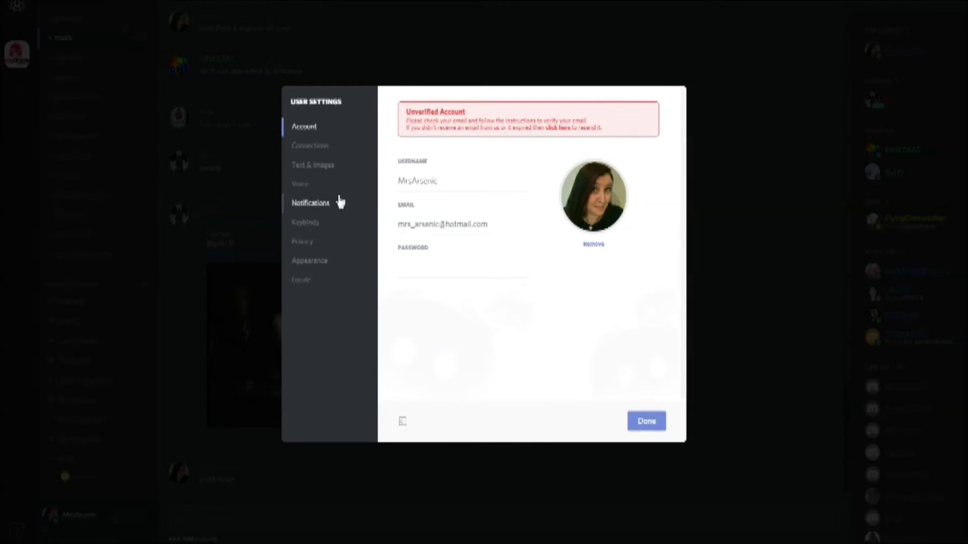
left_click(301, 187)
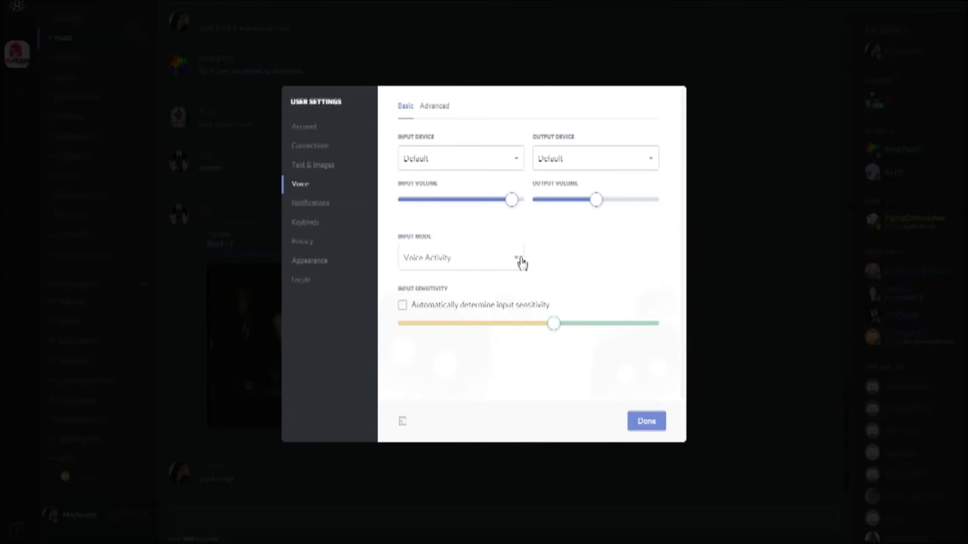
left_click(514, 266)
left_click(514, 266)
left_click(517, 159)
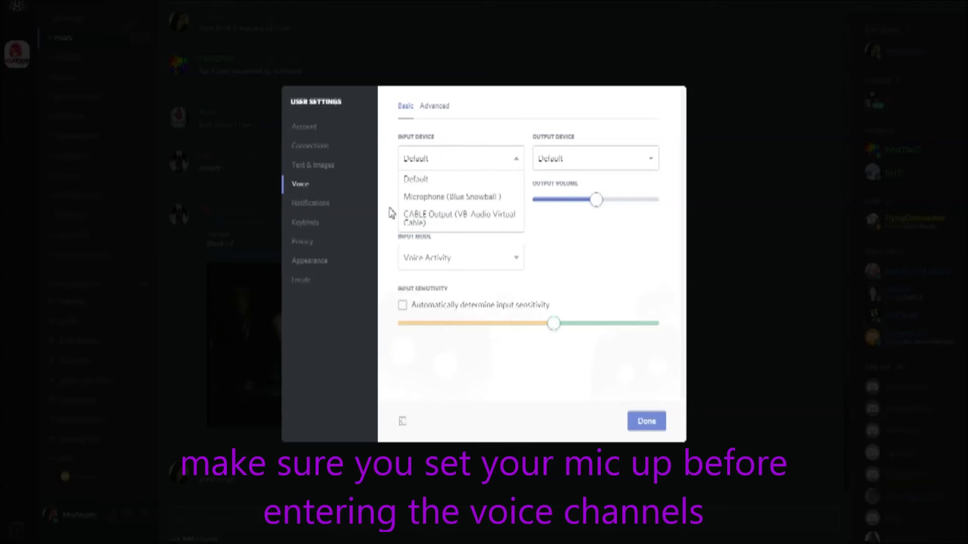
left_click(443, 198)
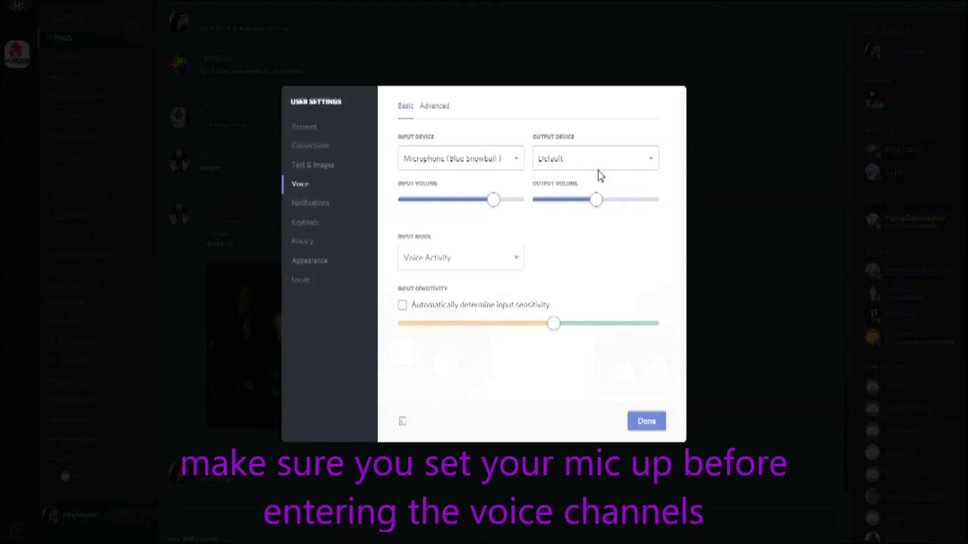
Step: Set the voice output device to the HyperX 7.1 Audio headset earphone and close the user settings
left_click(616, 167)
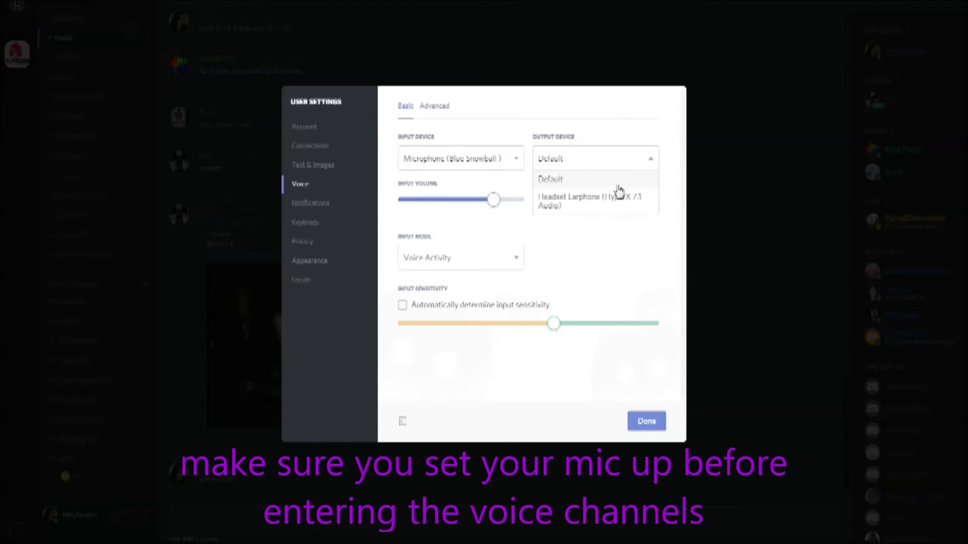
left_click(620, 200)
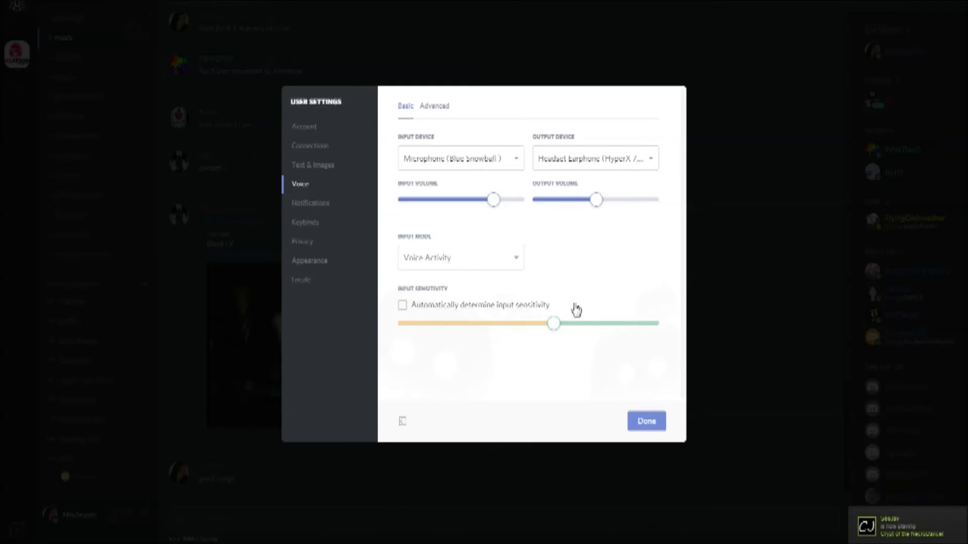
left_click(650, 422)
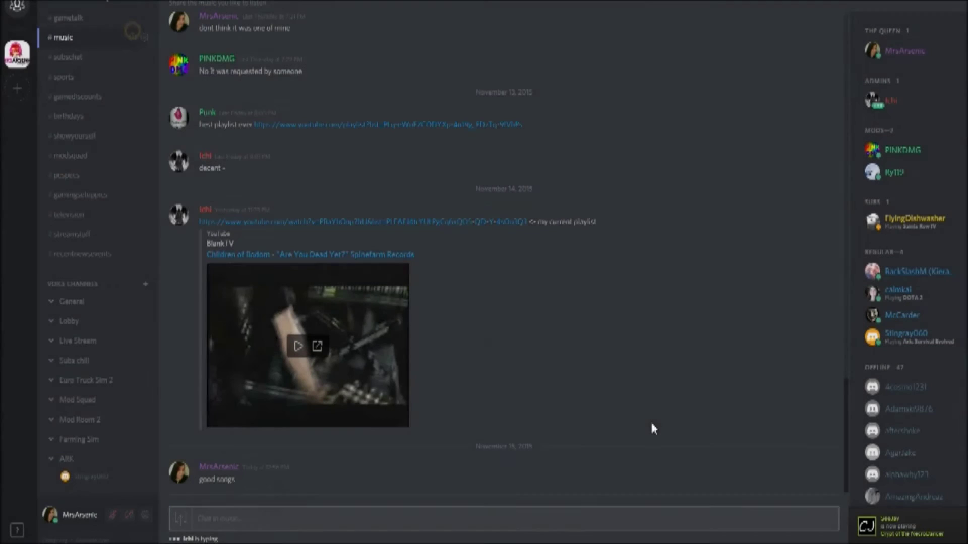
Step: Review the Notifications, Connections and Privacy sections of the user settings
left_click(145, 514)
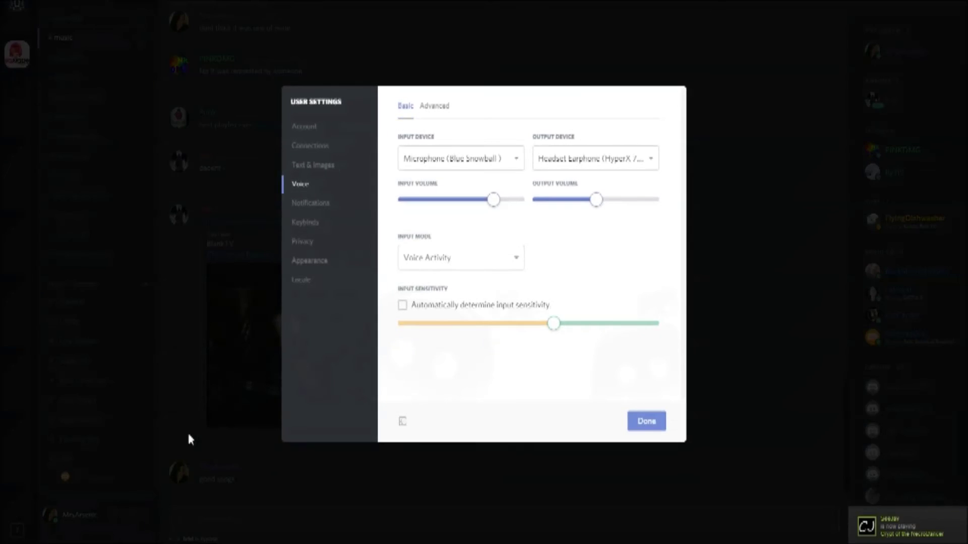
left_click(311, 205)
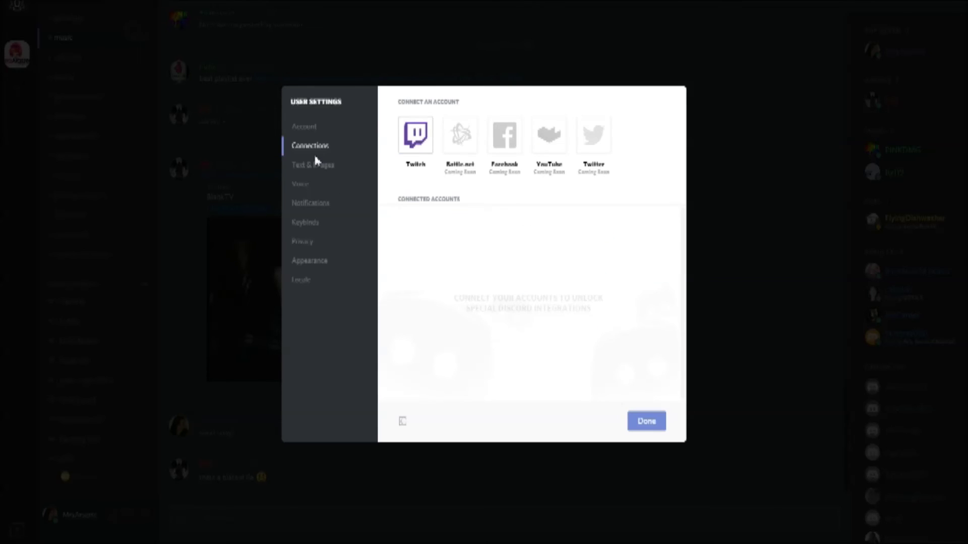
left_click(318, 243)
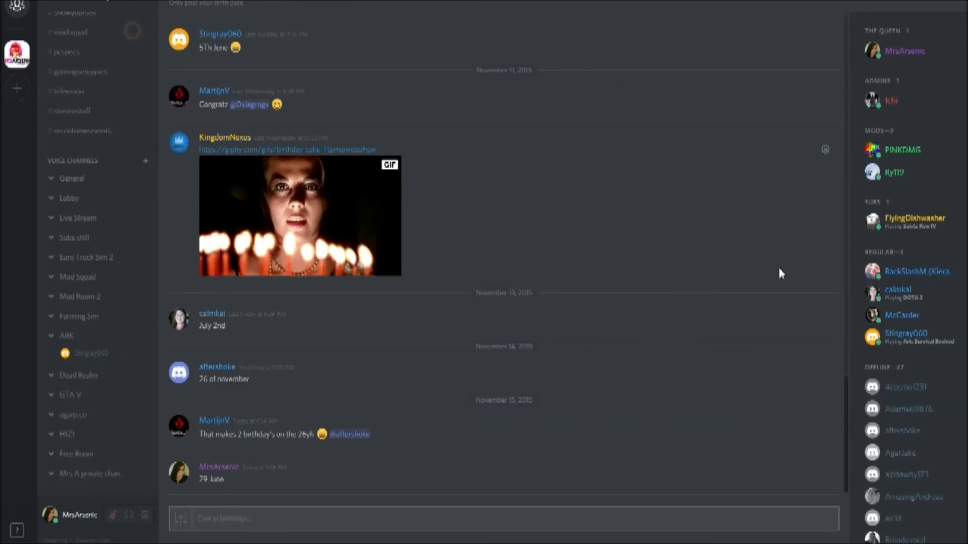
Step: View the online Subs member's card for its message option, check the direct messages area, and return to The Pro Fail Army server
left_click(900, 225)
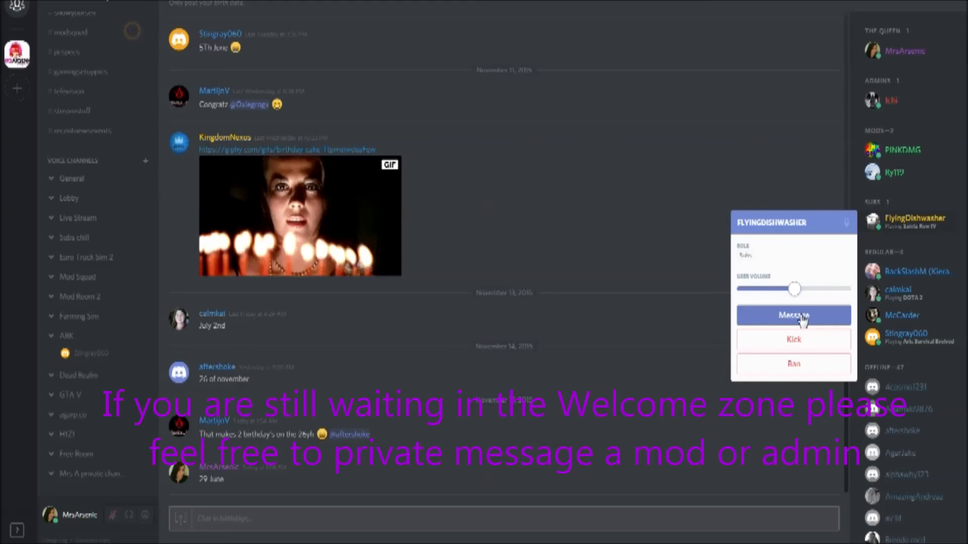
left_click(16, 11)
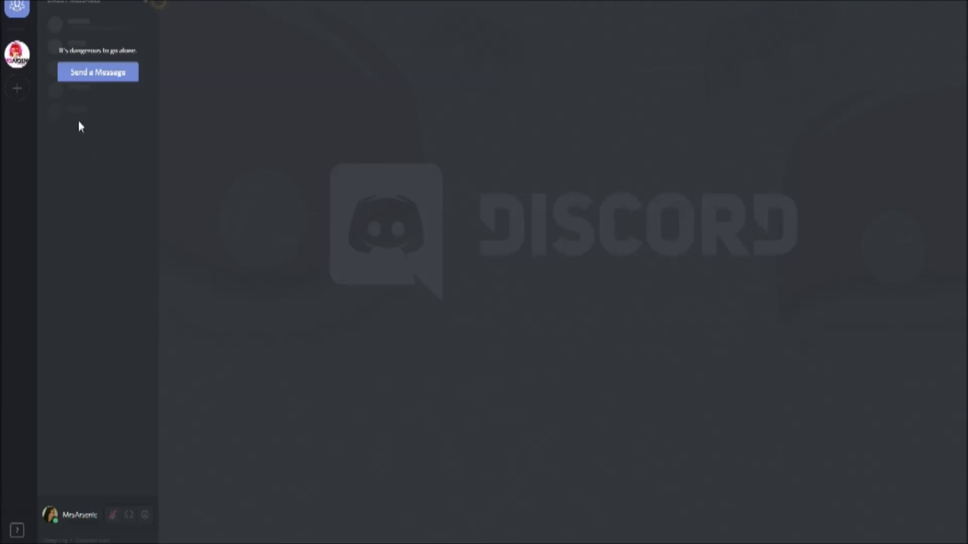
left_click(21, 65)
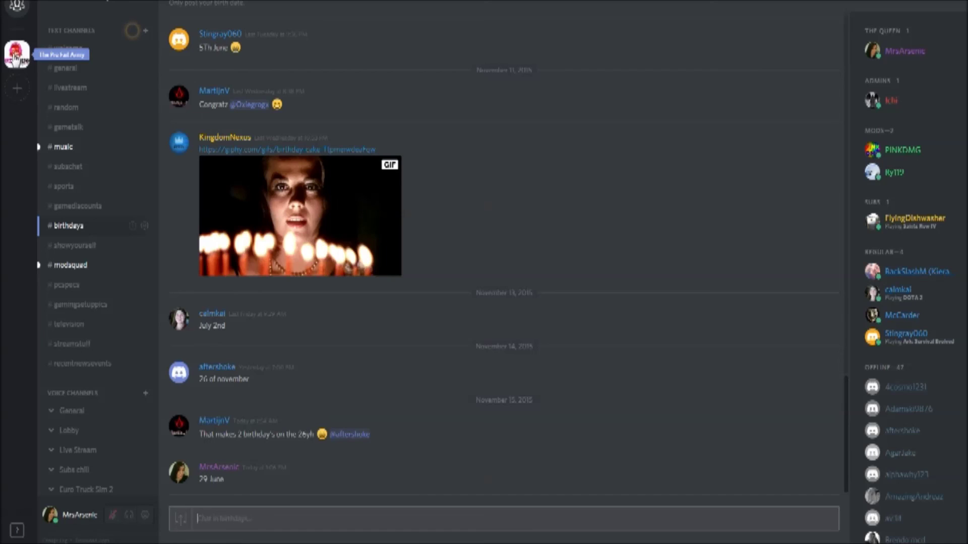
left_click(17, 6)
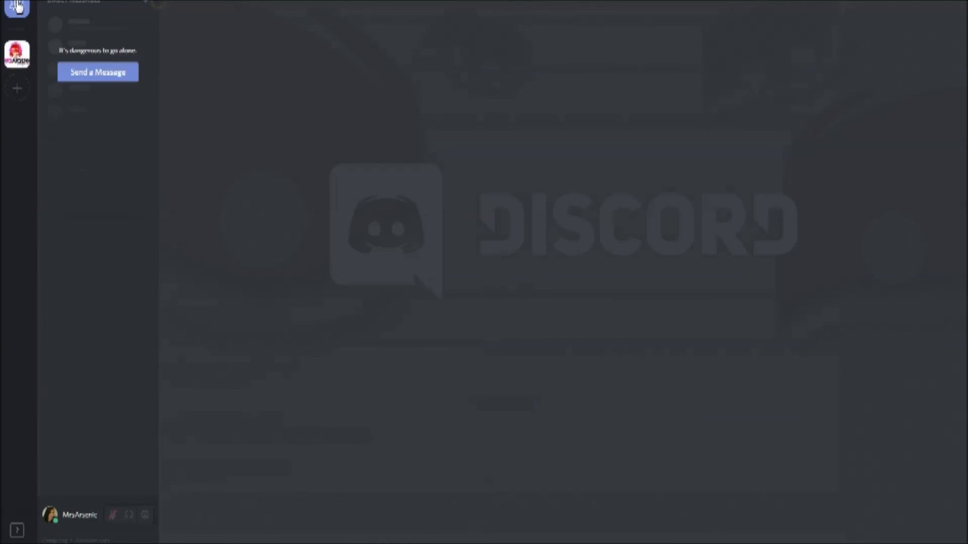
left_click(21, 57)
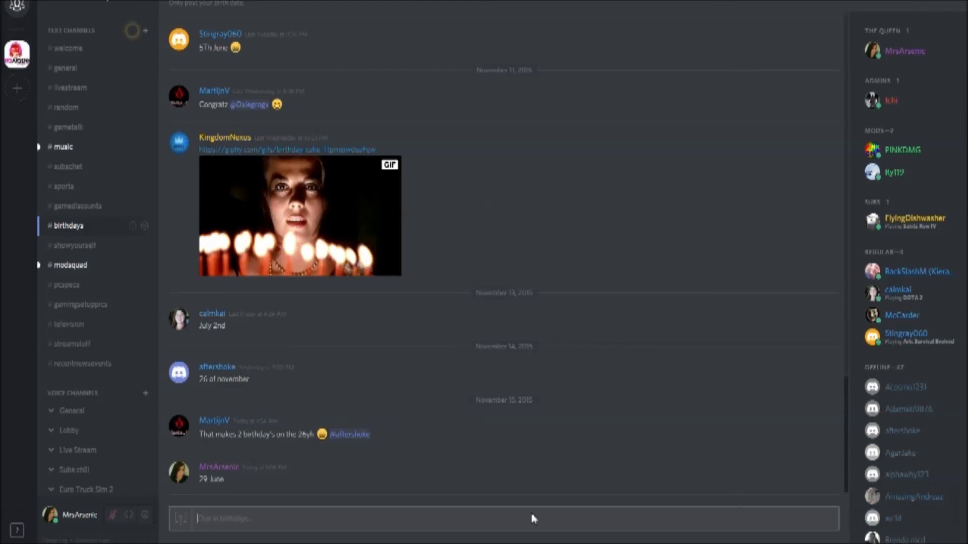
Step: Log out of the Discord account from the user settings
left_click(146, 517)
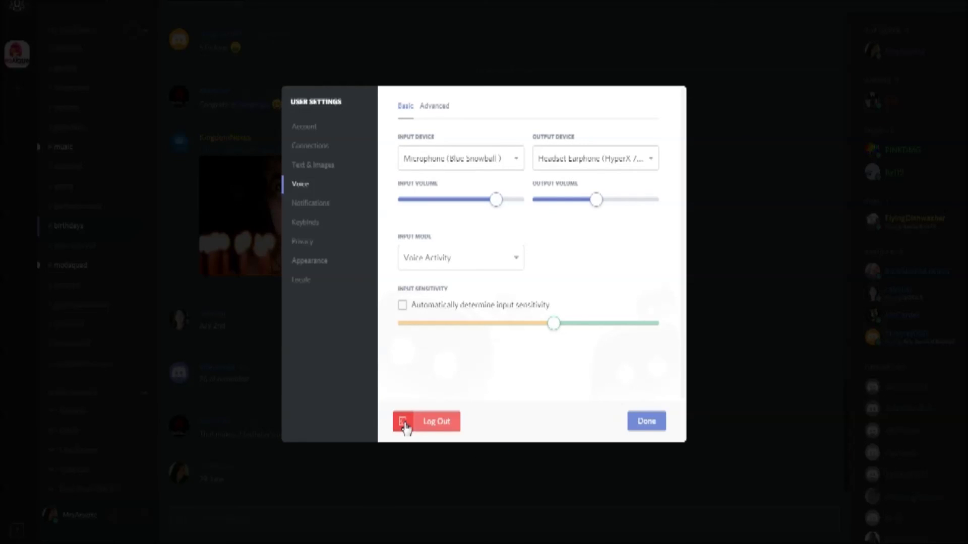
left_click(436, 423)
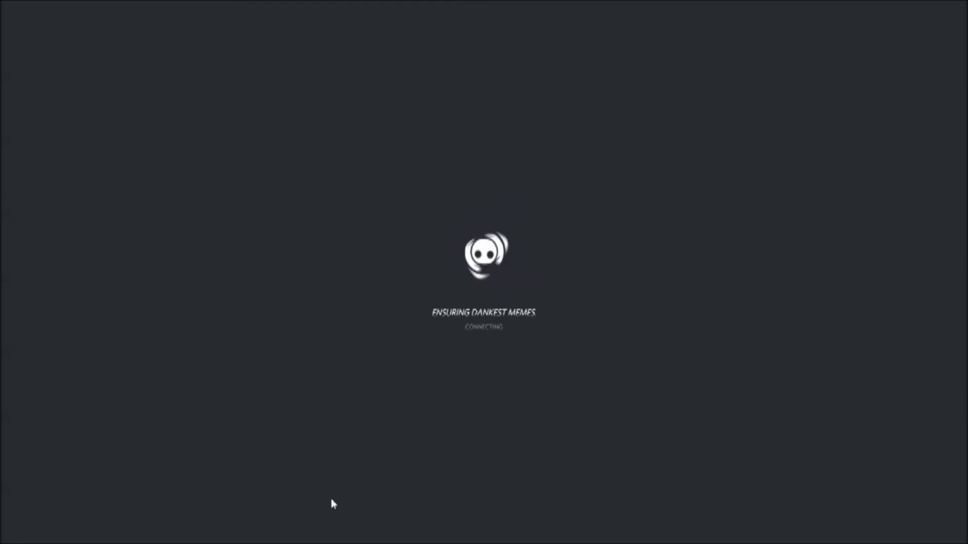